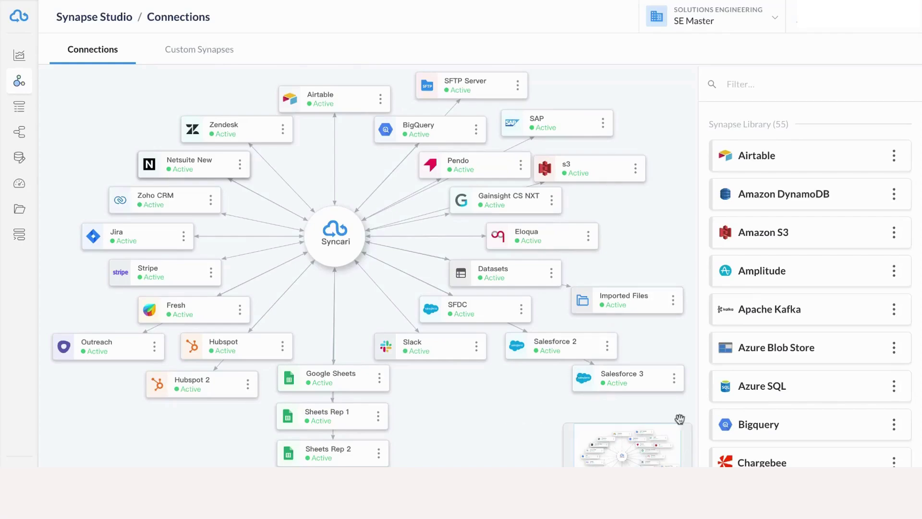
{"action": "left_click_drag", "start_coordinate": [761, 424], "coordinate": [462, 405]}
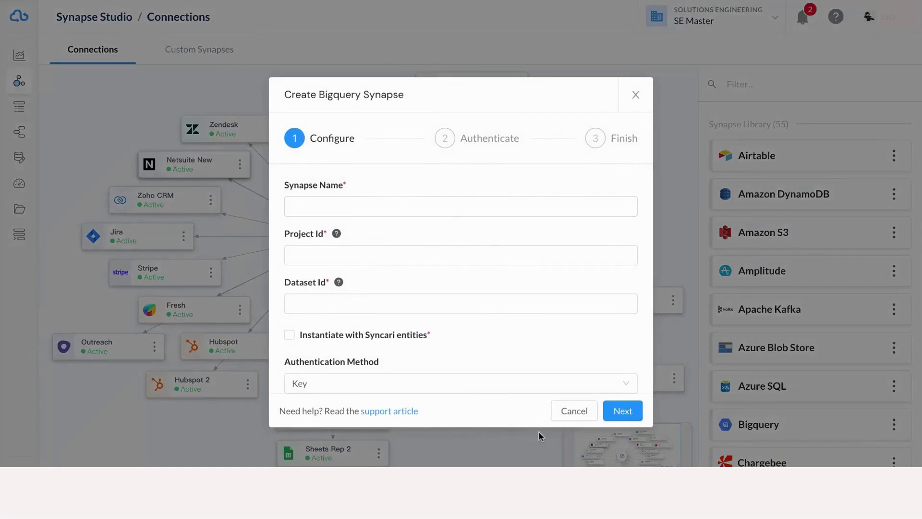
{"action": "left_click", "coordinate": [561, 420]}
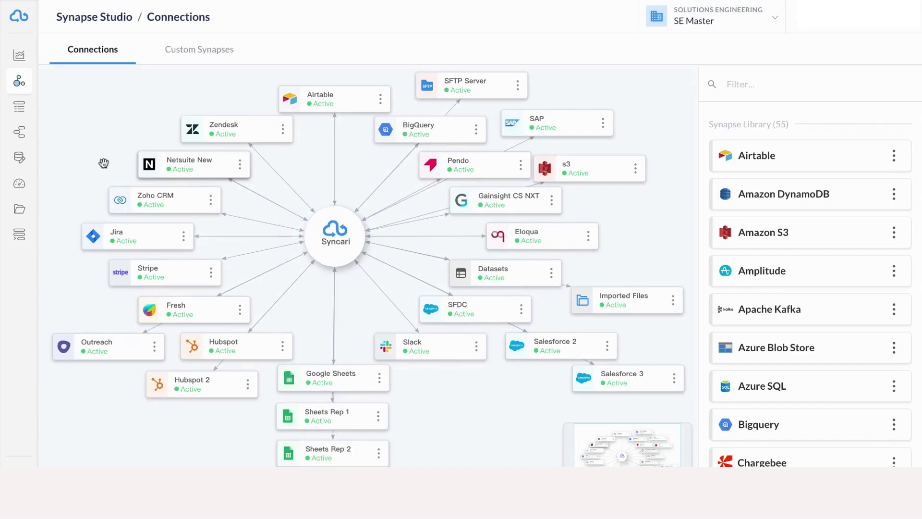
Step: Filter Schema Studio's entity list to the SFDC synapse
{"action": "left_click", "coordinate": [19, 106]}
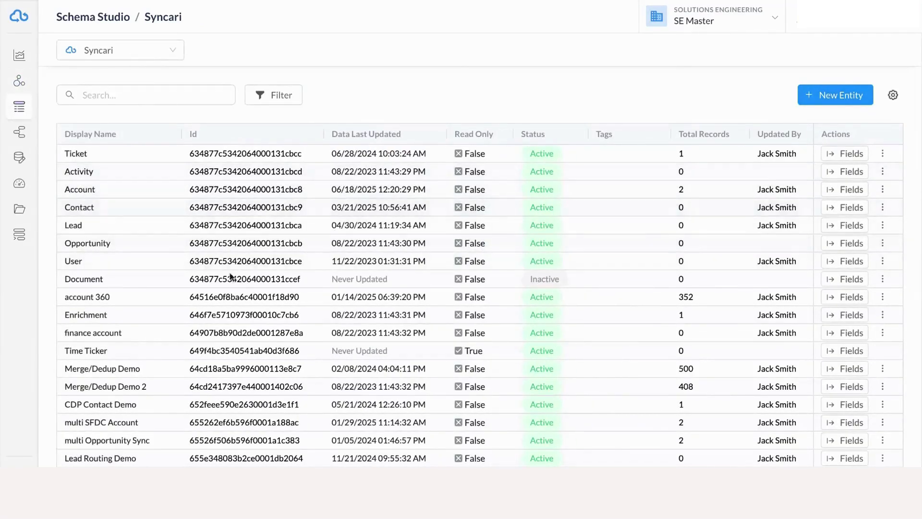
{"action": "left_click", "coordinate": [143, 50]}
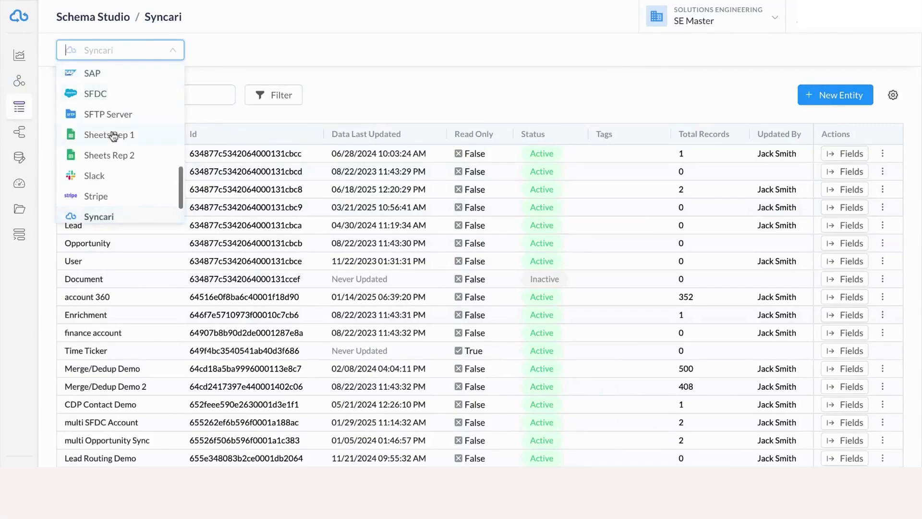
{"action": "left_click", "coordinate": [99, 94]}
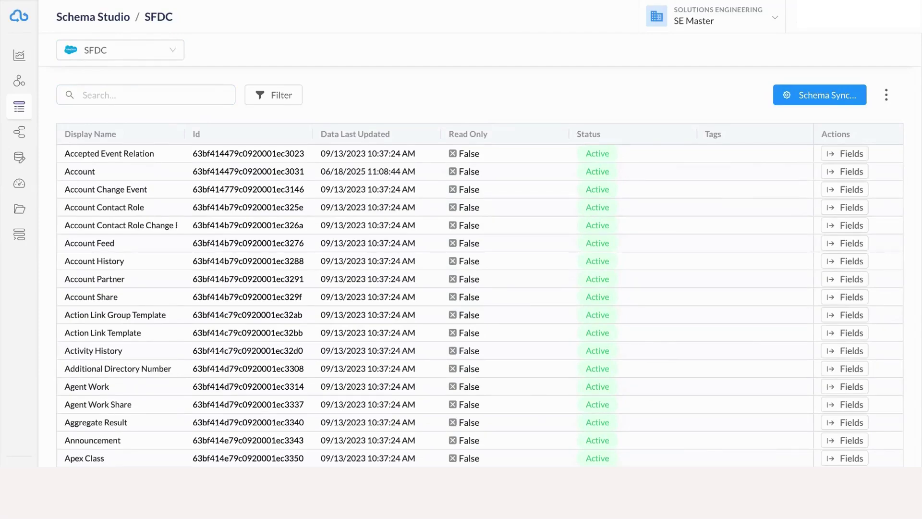
Step: Open the Account entity's pipeline from the Sync Studio relationships graph
{"action": "left_click", "coordinate": [19, 133]}
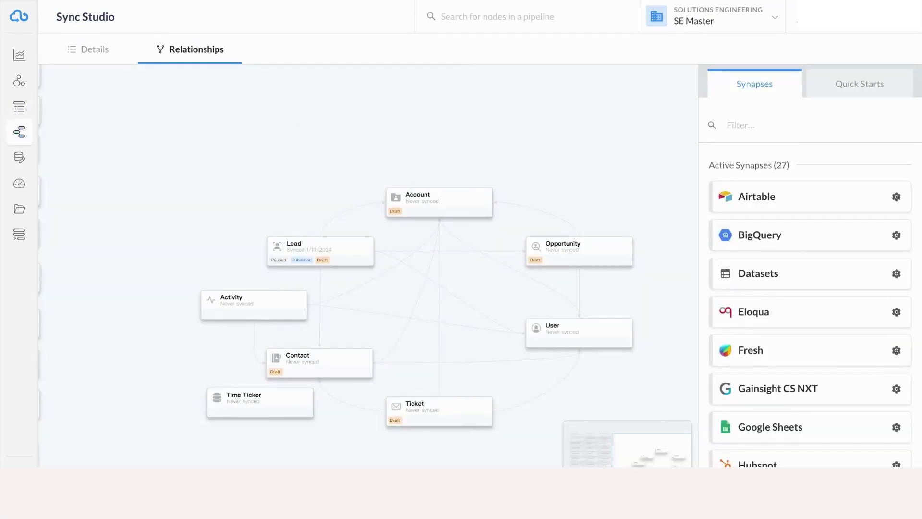
{"action": "left_click", "coordinate": [463, 198]}
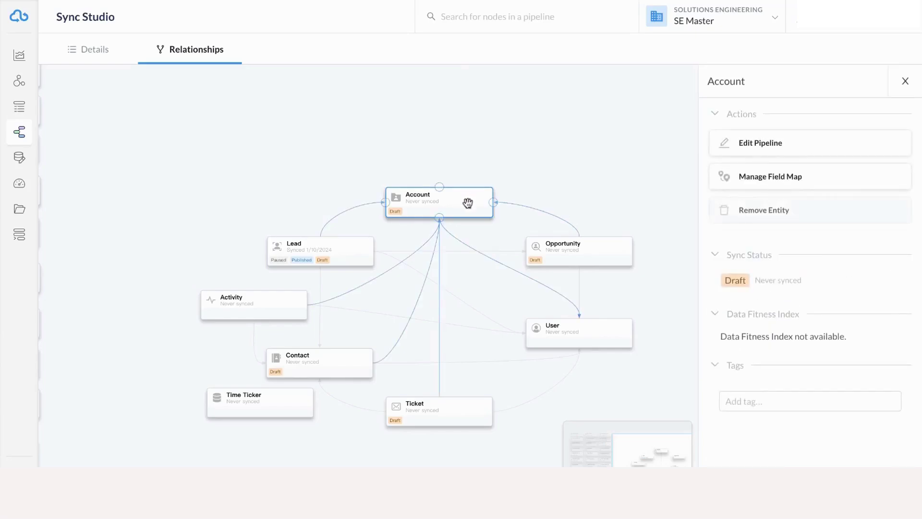
{"action": "double_click", "coordinate": [465, 198]}
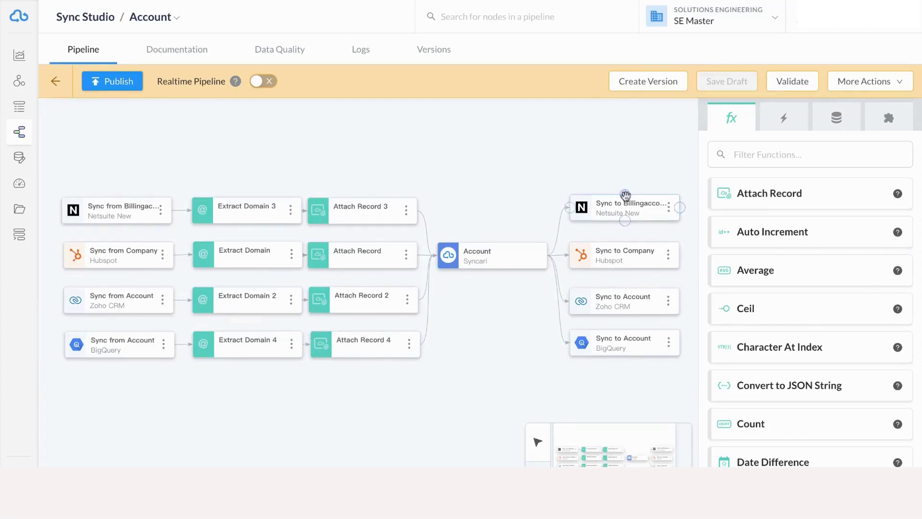
Step: Automap BigQuery's Account fields into the Account field map, then delete the ID to Created By ID row
{"action": "left_click", "coordinate": [865, 81]}
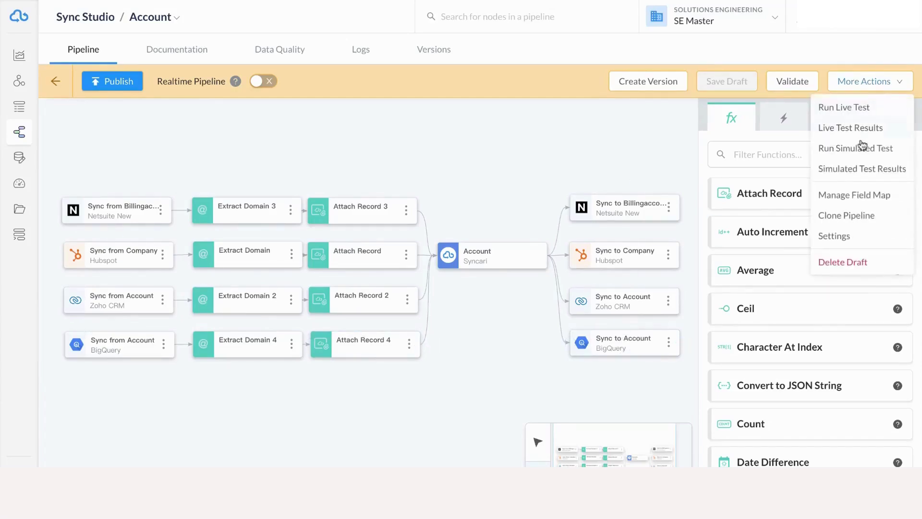
{"action": "left_click", "coordinate": [829, 195]}
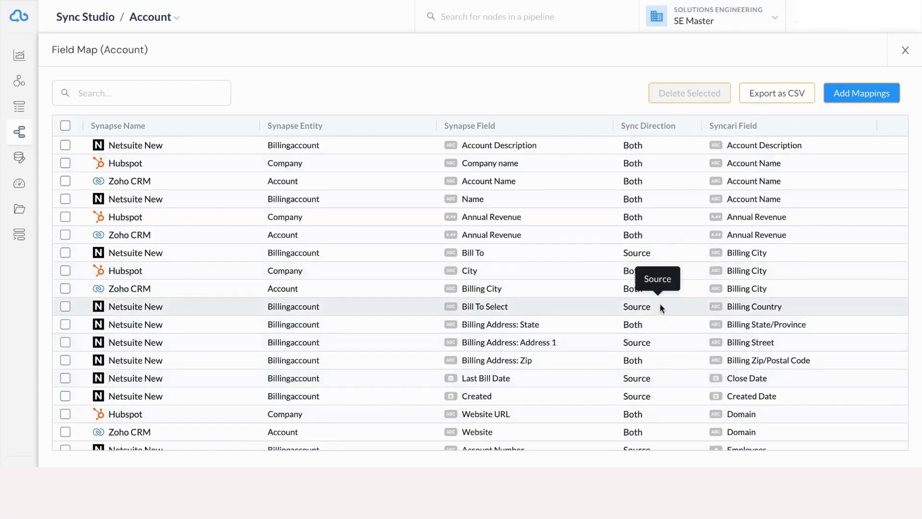
{"action": "left_click", "coordinate": [840, 94]}
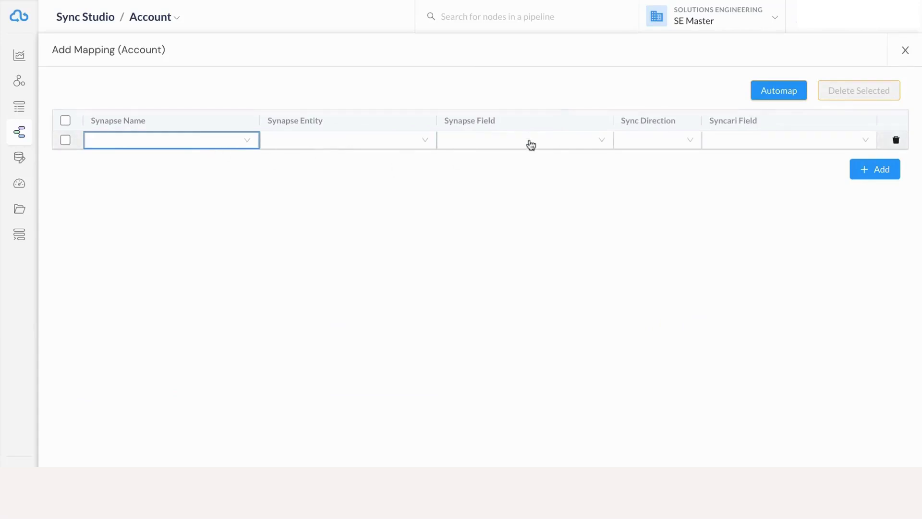
{"action": "left_click", "coordinate": [771, 95]}
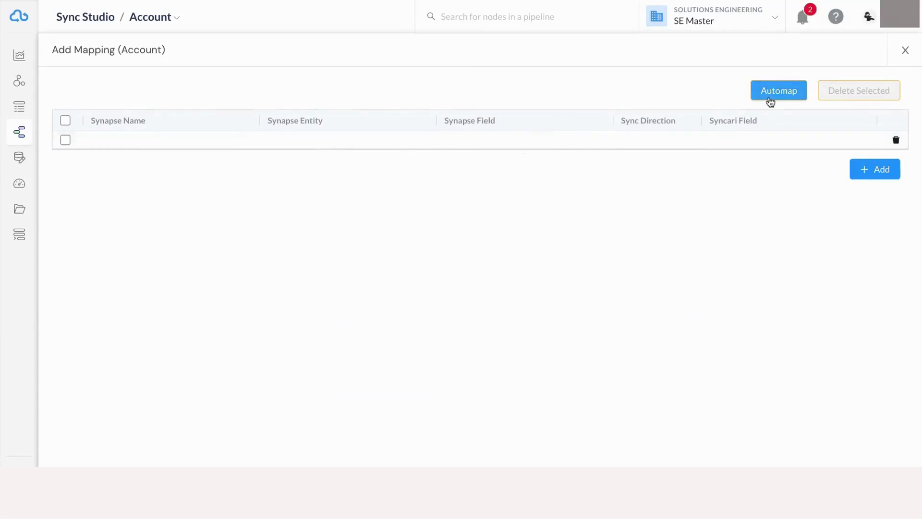
{"action": "left_click", "coordinate": [441, 222]}
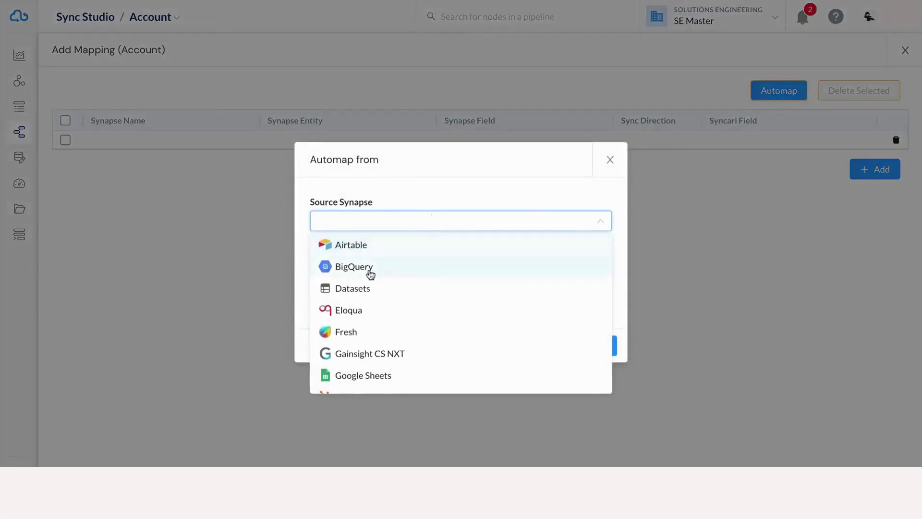
{"action": "left_click", "coordinate": [370, 271]}
{"action": "left_click", "coordinate": [347, 270]}
{"action": "left_click", "coordinate": [344, 290]}
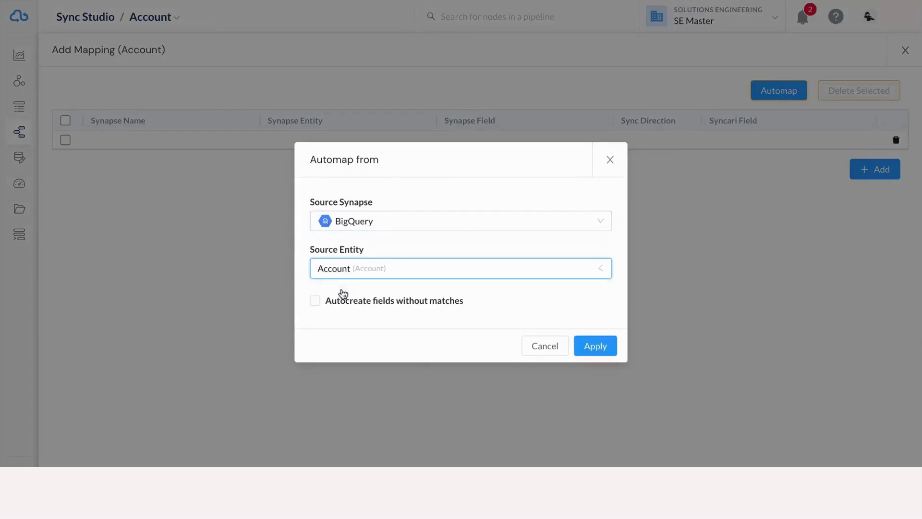
{"action": "left_click", "coordinate": [598, 345]}
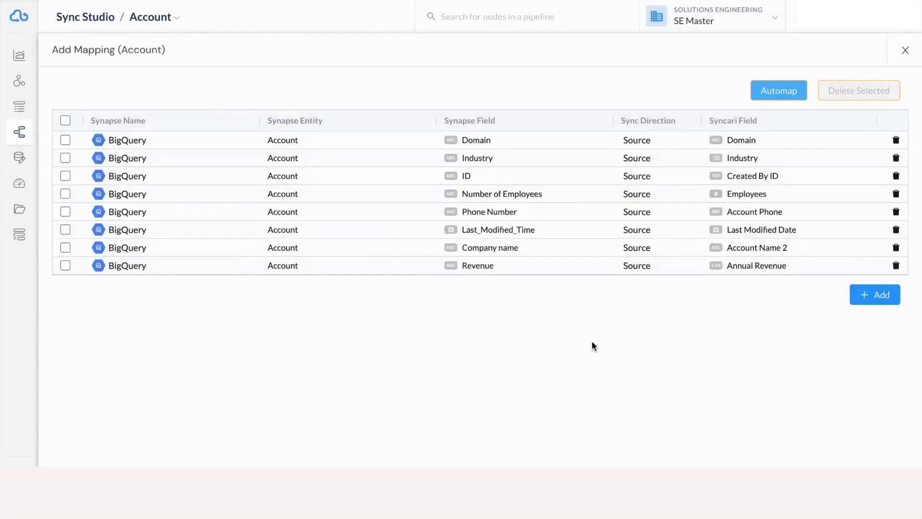
{"action": "left_click", "coordinate": [896, 176]}
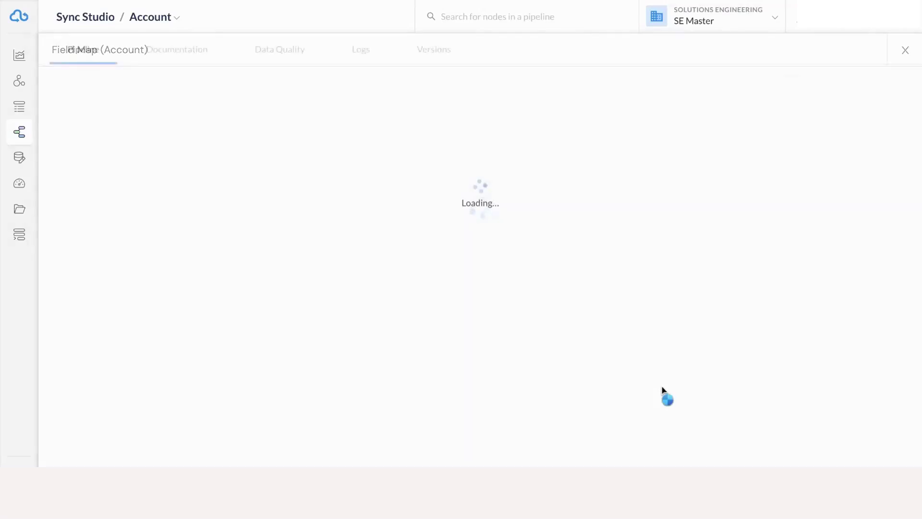
Step: Close the field map, review the Account node's Merge Studio duplicate-matching rules, and return to the pipeline
{"action": "key", "text": "Escape"}
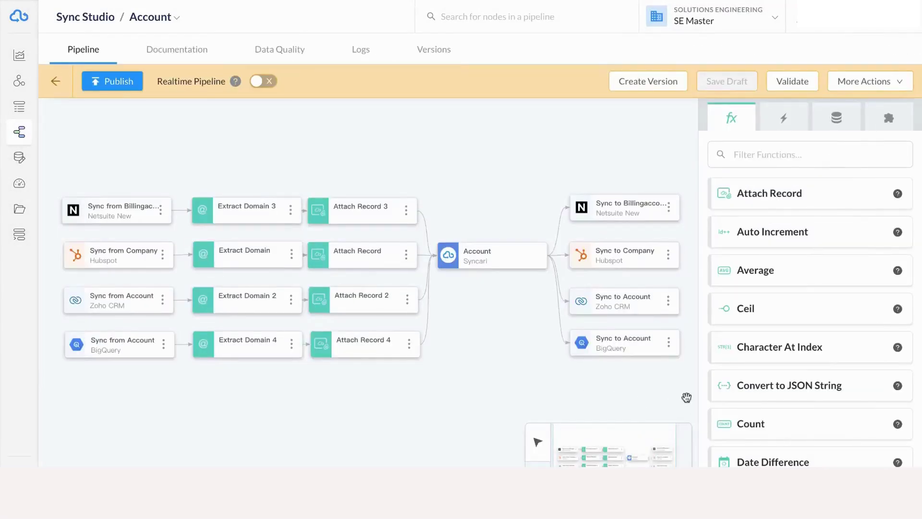
{"action": "scroll", "coordinate": [768, 398], "scroll_direction": "down", "scroll_amount": 2}
{"action": "scroll", "coordinate": [769, 398], "scroll_direction": "down", "scroll_amount": 5}
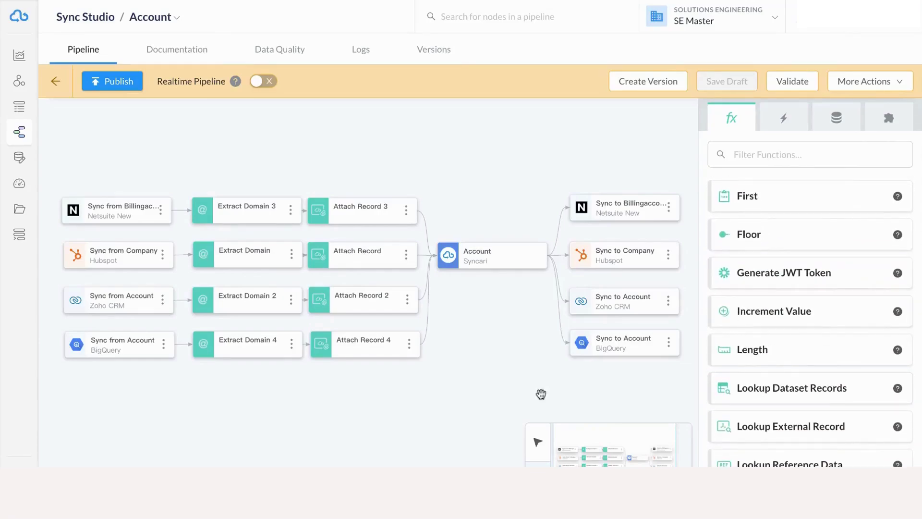
{"action": "double_click", "coordinate": [514, 261]}
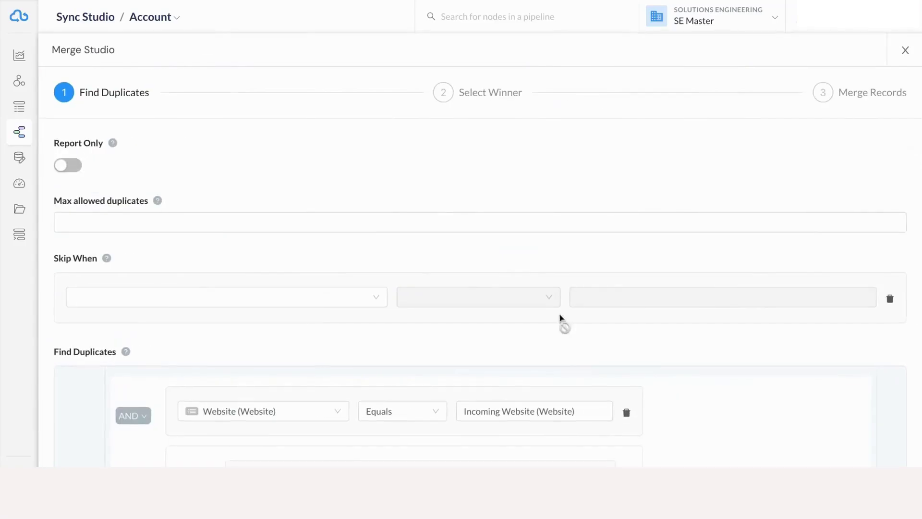
{"action": "scroll", "coordinate": [719, 381], "scroll_direction": "down", "scroll_amount": 5}
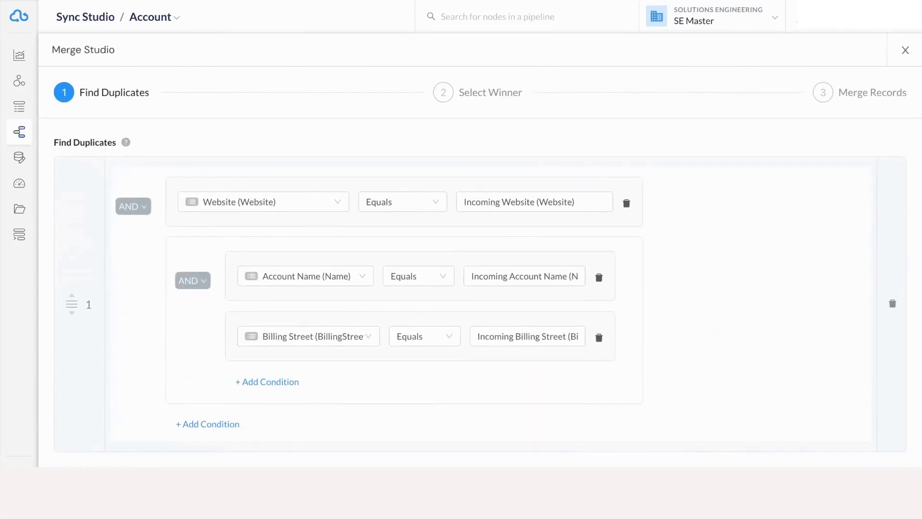
{"action": "left_click", "coordinate": [594, 402]}
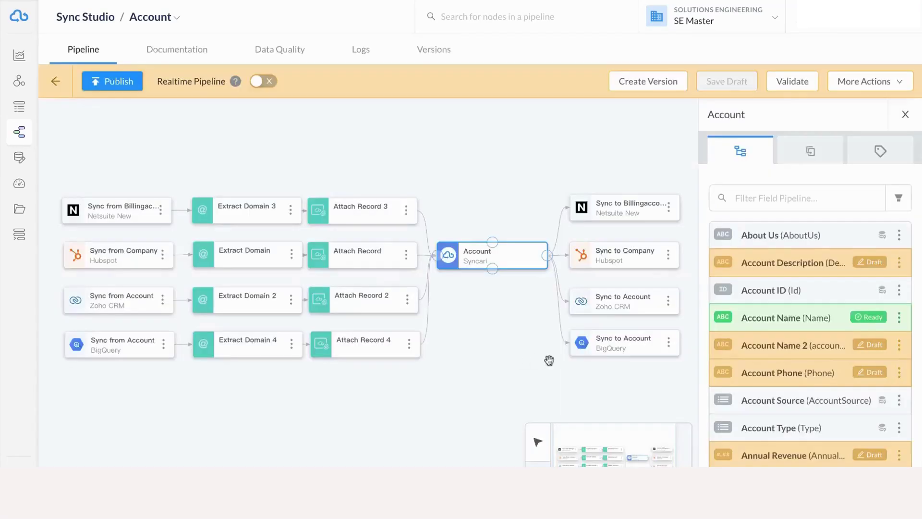
Step: View the Account Name field pipeline, then open the Account Health Score field pipeline
{"action": "left_click", "coordinate": [778, 318]}
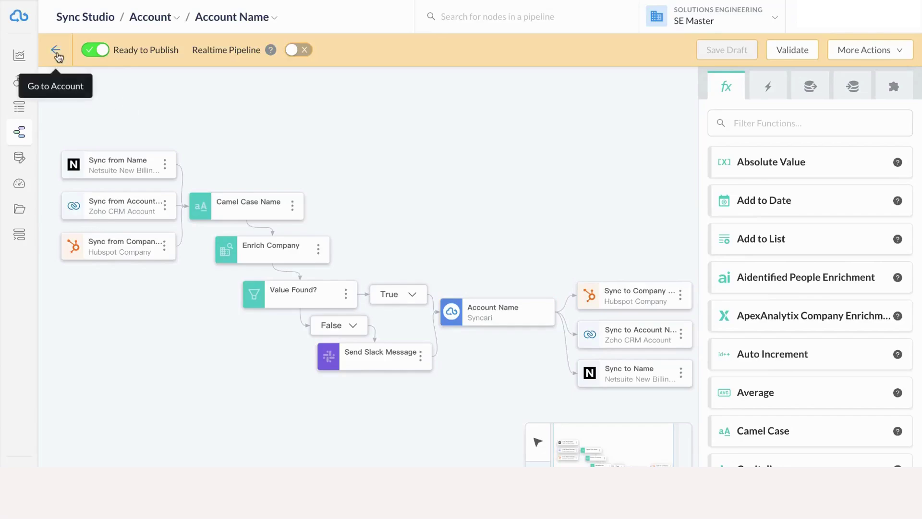
{"action": "left_click", "coordinate": [56, 51]}
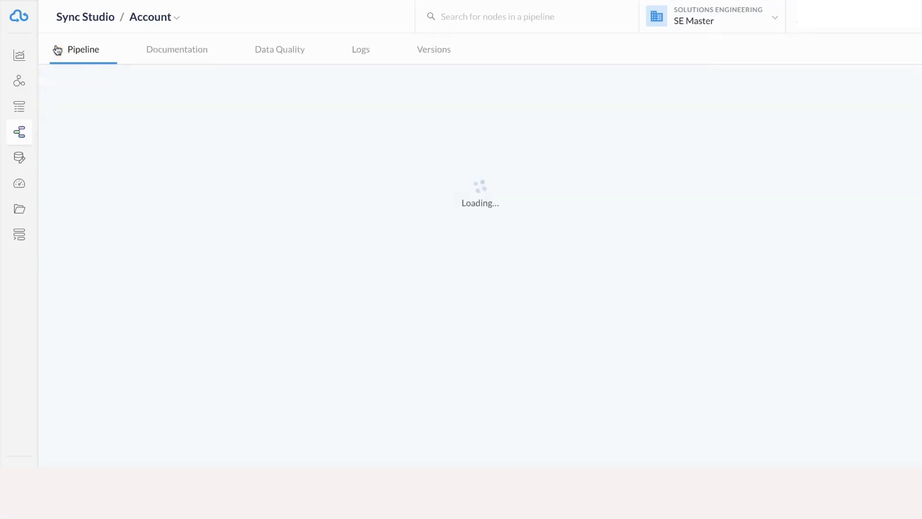
{"action": "left_click", "coordinate": [490, 249]}
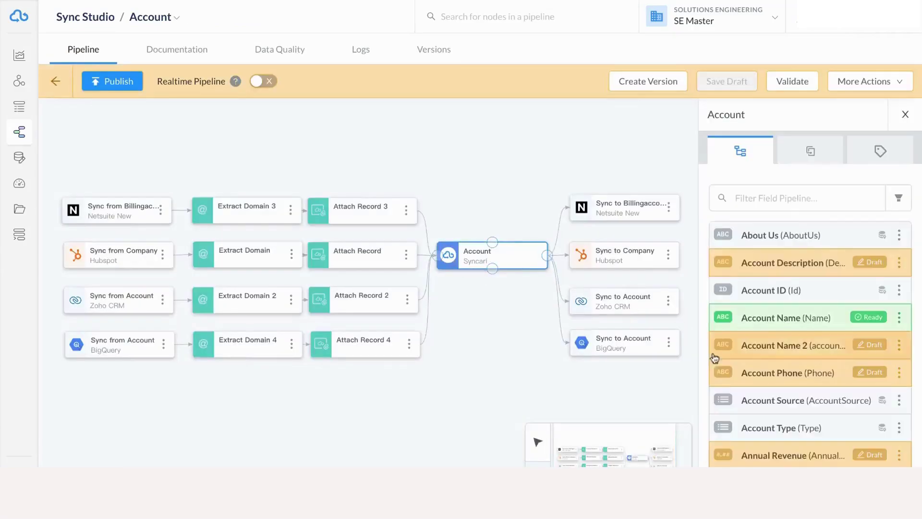
{"action": "scroll", "coordinate": [807, 336], "scroll_direction": "down", "scroll_amount": 5}
{"action": "left_click", "coordinate": [769, 459]}
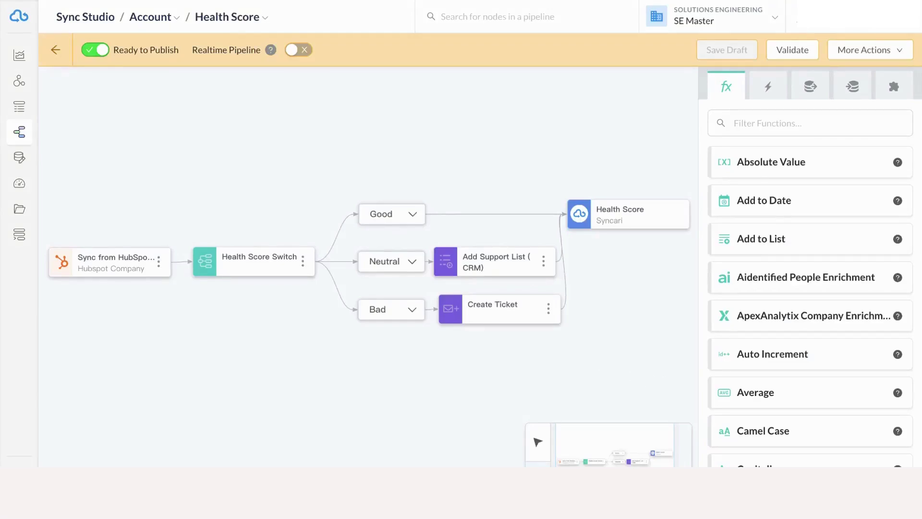
Step: Back on the Account pipeline, browse its Versions, Data Quality and Documentation tabs, then the canvas
{"action": "left_click", "coordinate": [56, 49]}
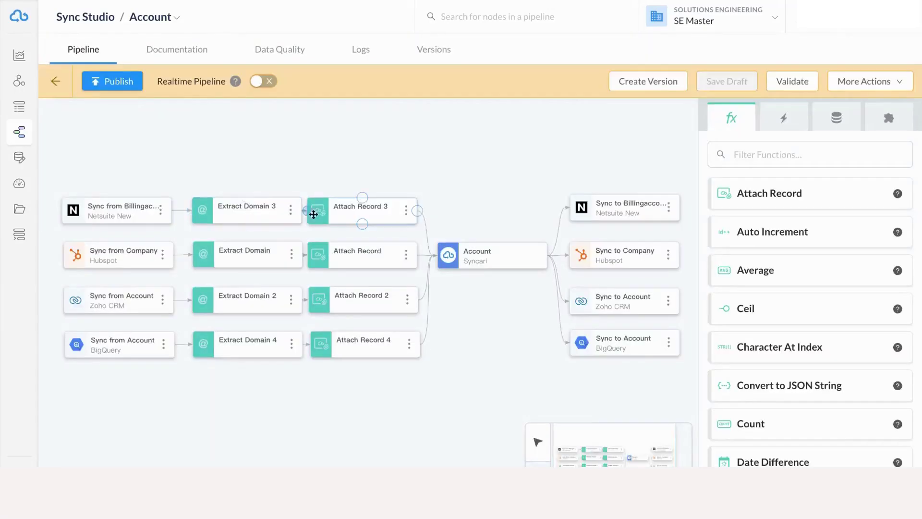
{"action": "left_click", "coordinate": [425, 53]}
{"action": "left_click", "coordinate": [292, 53]}
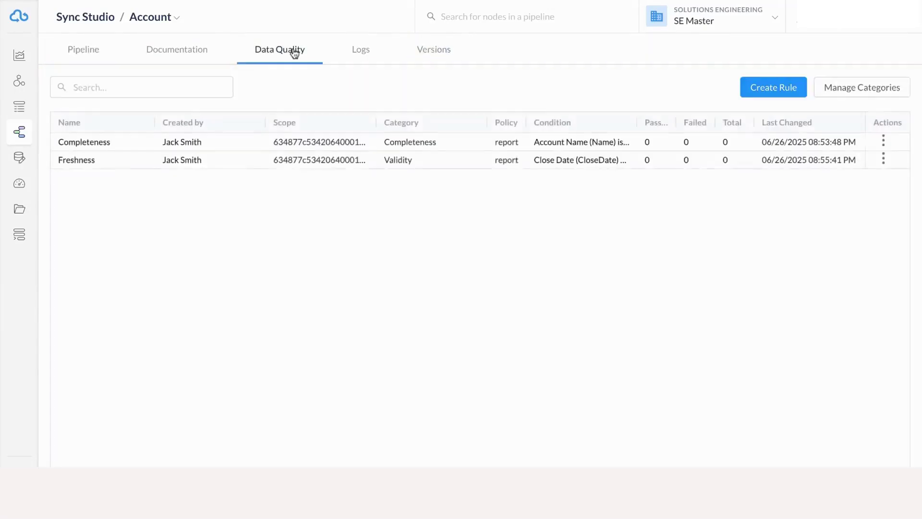
{"action": "left_click", "coordinate": [197, 57]}
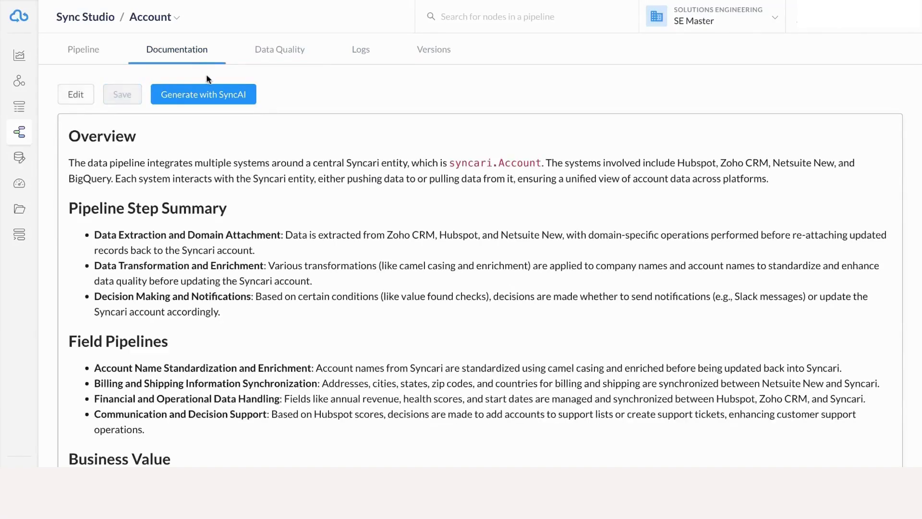
{"action": "left_click", "coordinate": [93, 52]}
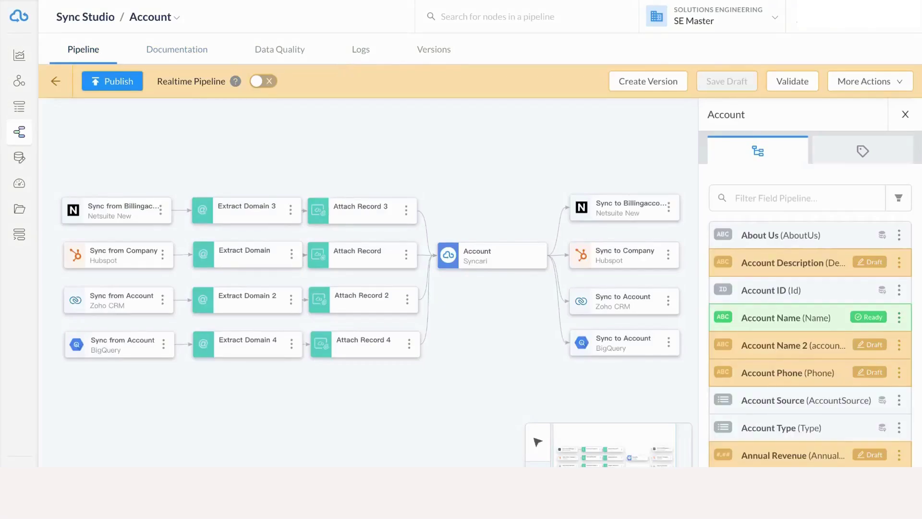
Step: Open the account 360 records in Data Studio, scroll across their columns, and open a record's actions
{"action": "left_click", "coordinate": [20, 157]}
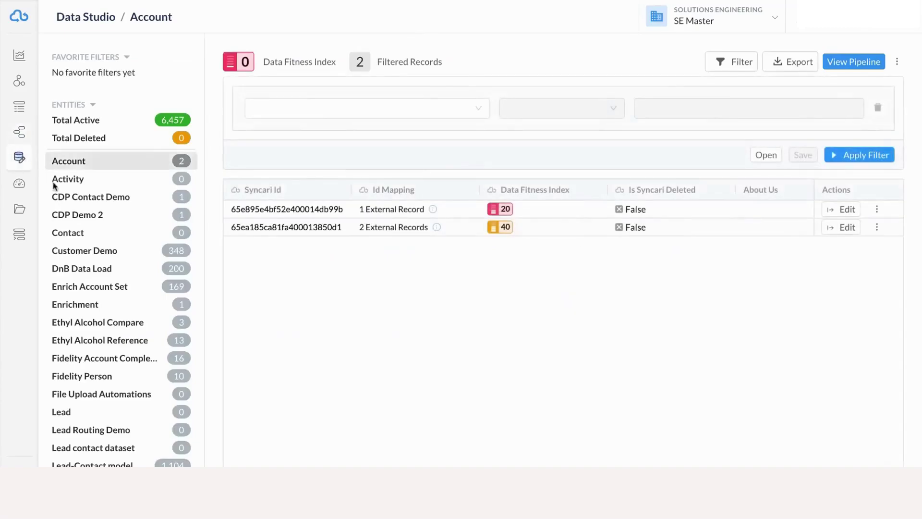
{"action": "scroll", "coordinate": [55, 185], "scroll_direction": "down", "scroll_amount": 8}
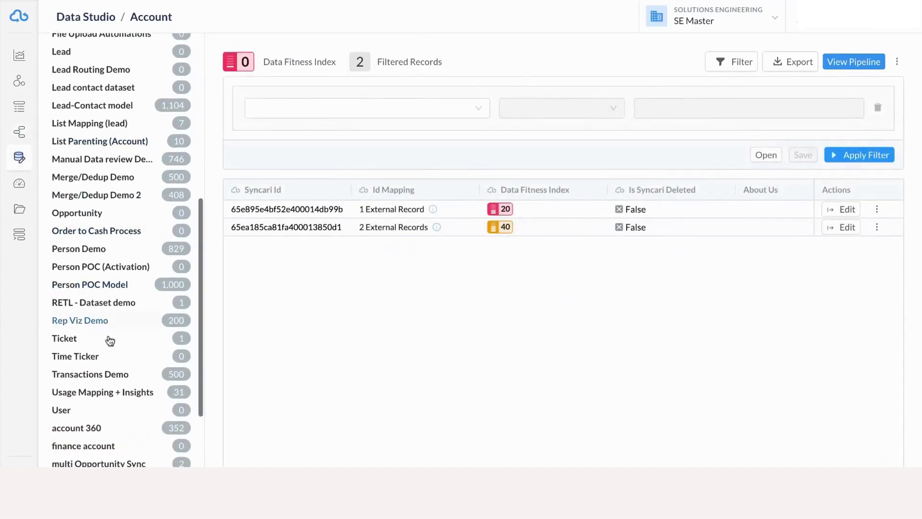
{"action": "left_click", "coordinate": [84, 428]}
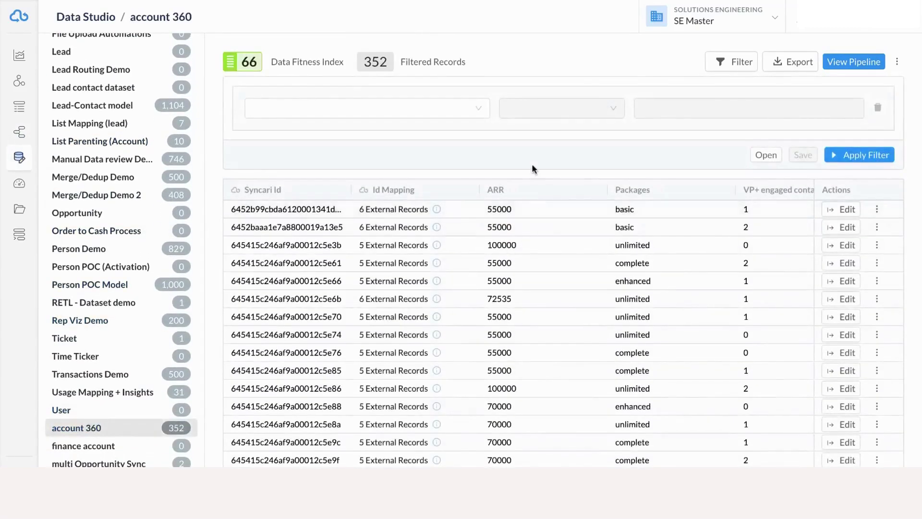
{"action": "mouse_move", "coordinate": [429, 211]}
{"action": "scroll", "coordinate": [553, 282], "scroll_direction": "right", "scroll_amount": 10}
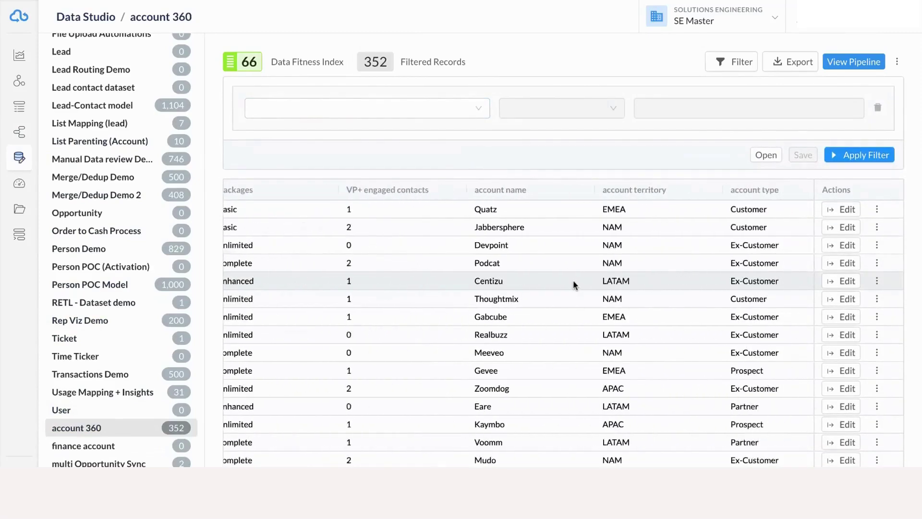
{"action": "scroll", "coordinate": [572, 280], "scroll_direction": "right", "scroll_amount": 2}
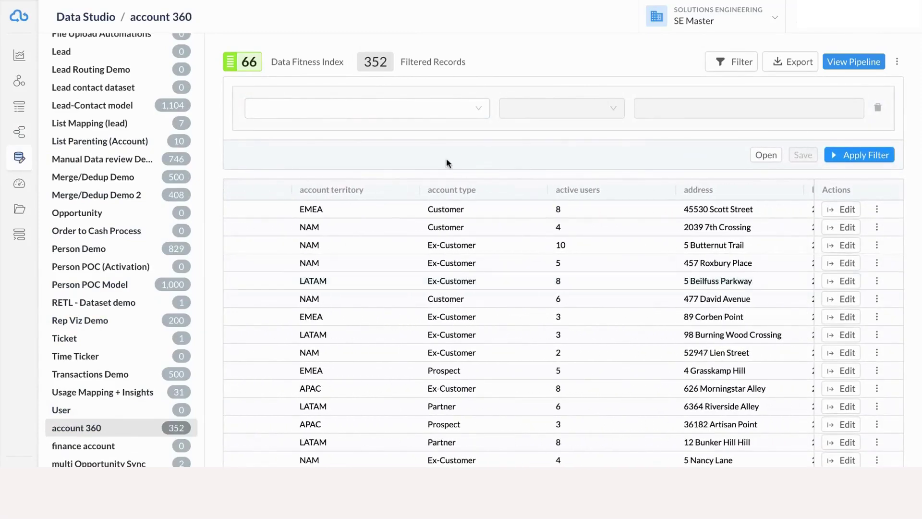
{"action": "mouse_move", "coordinate": [442, 128]}
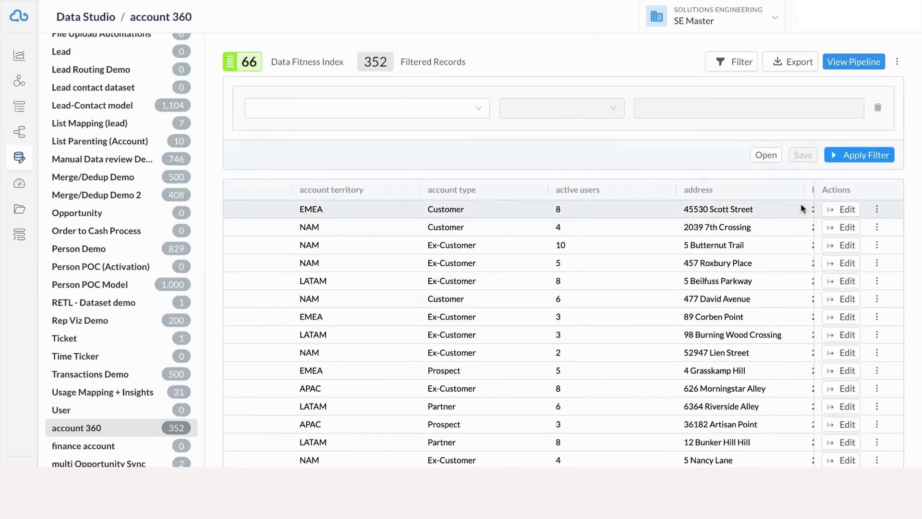
{"action": "left_click", "coordinate": [877, 209]}
{"action": "left_click", "coordinate": [855, 233]}
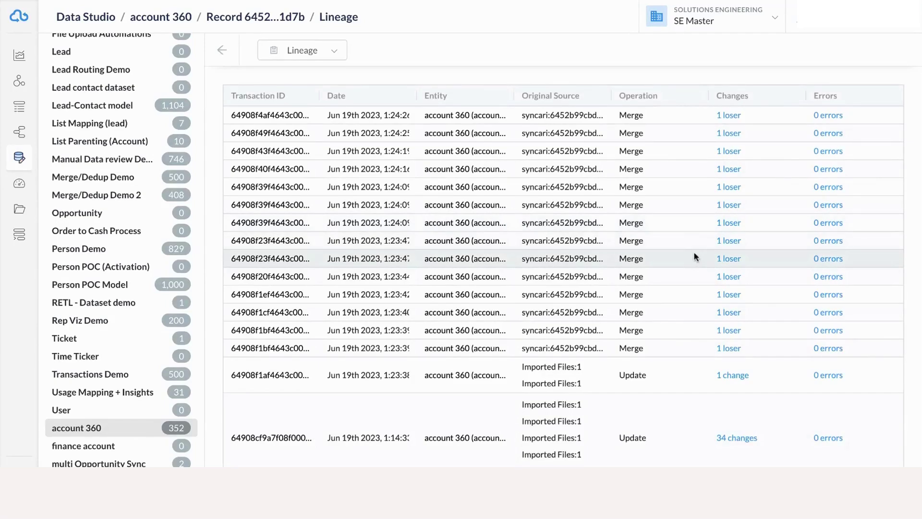
{"action": "left_click", "coordinate": [221, 51]}
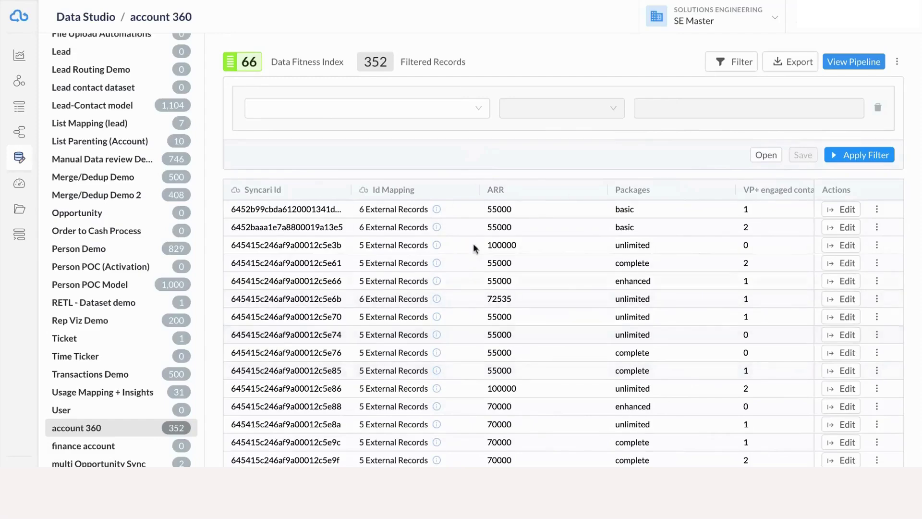
Step: Open the Data Quality Dashboard from the Insights Studio dashboards list
{"action": "left_click", "coordinate": [17, 57]}
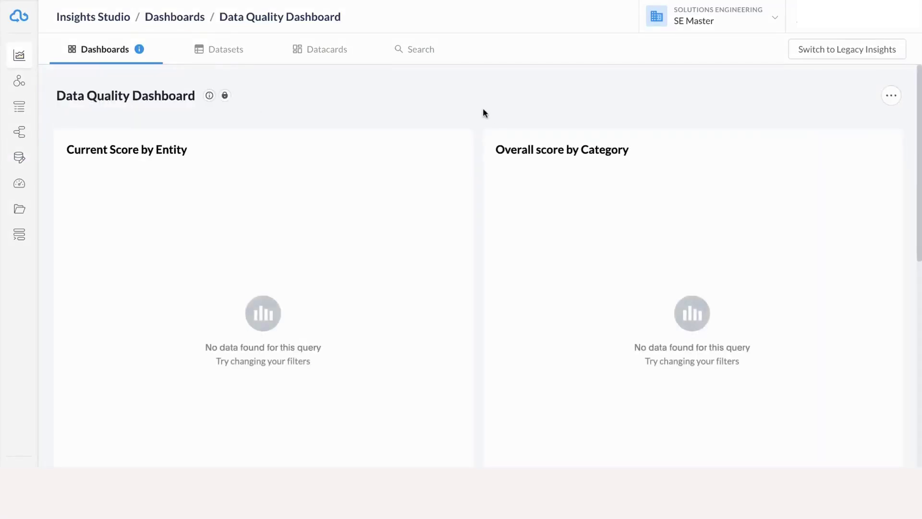
{"action": "left_click", "coordinate": [132, 61]}
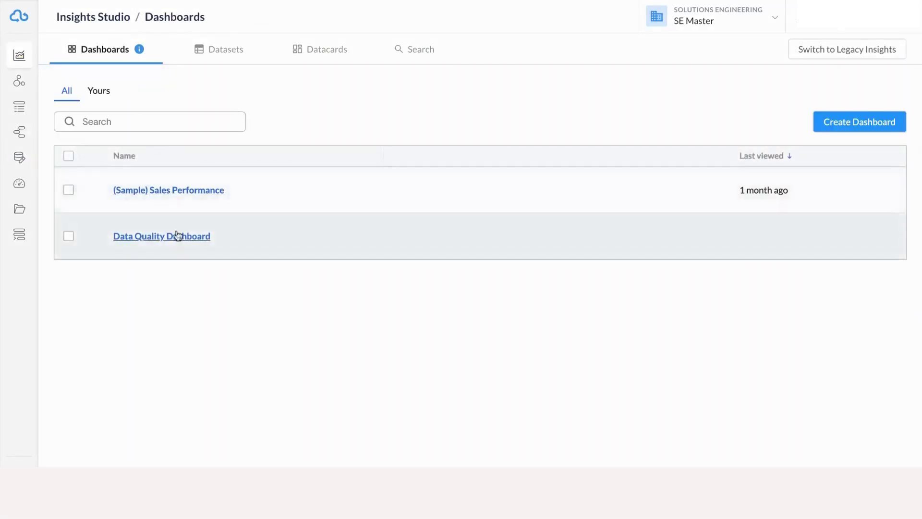
{"action": "left_click", "coordinate": [177, 236]}
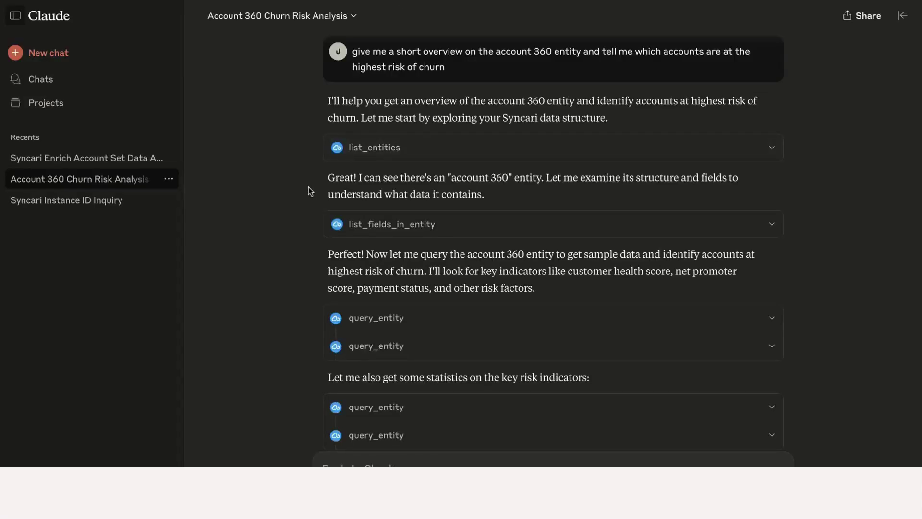
Step: Open the Account 360 Churn Risk Dashboard artifact in Claude and scroll through its charts
{"action": "scroll", "coordinate": [302, 203], "scroll_direction": "down", "scroll_amount": 10}
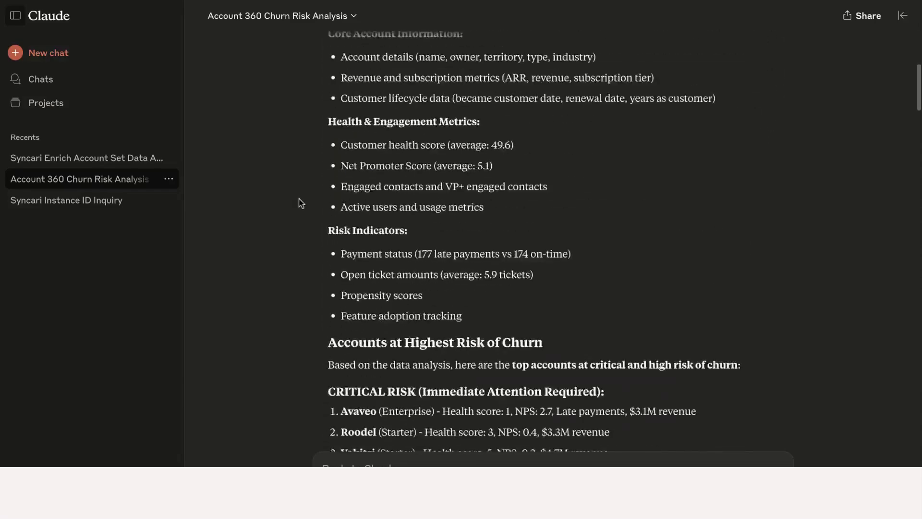
{"action": "scroll", "coordinate": [299, 200], "scroll_direction": "down", "scroll_amount": 15}
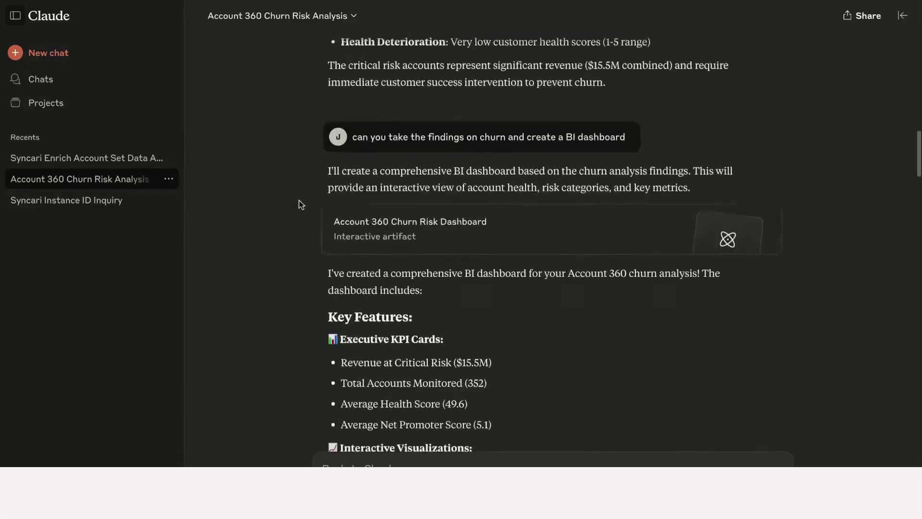
{"action": "scroll", "coordinate": [299, 200], "scroll_direction": "down", "scroll_amount": 2}
{"action": "left_click", "coordinate": [576, 179]}
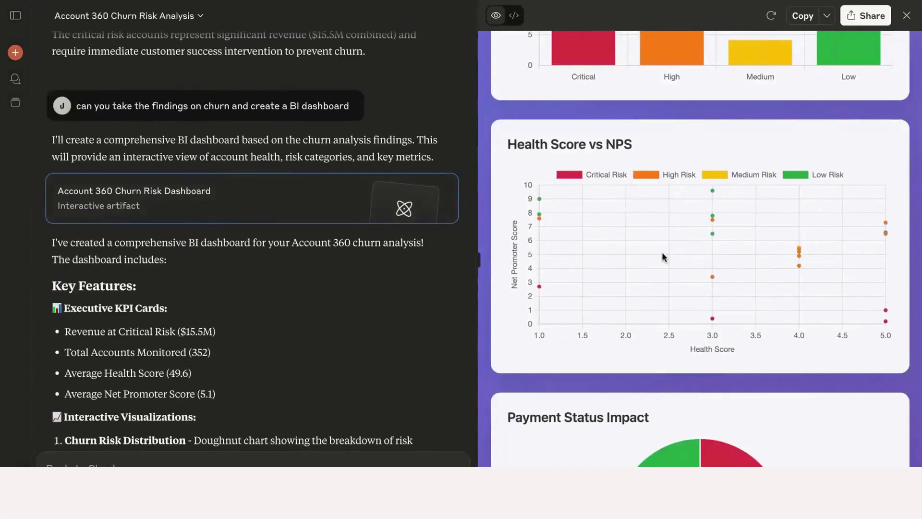
{"action": "scroll", "coordinate": [662, 255], "scroll_direction": "up", "scroll_amount": 3}
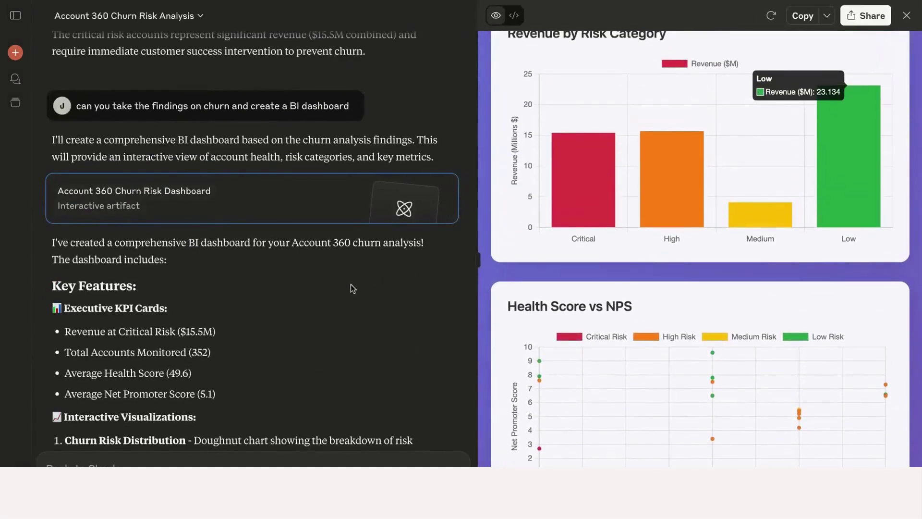
{"action": "scroll", "coordinate": [353, 288], "scroll_direction": "down", "scroll_amount": 12}
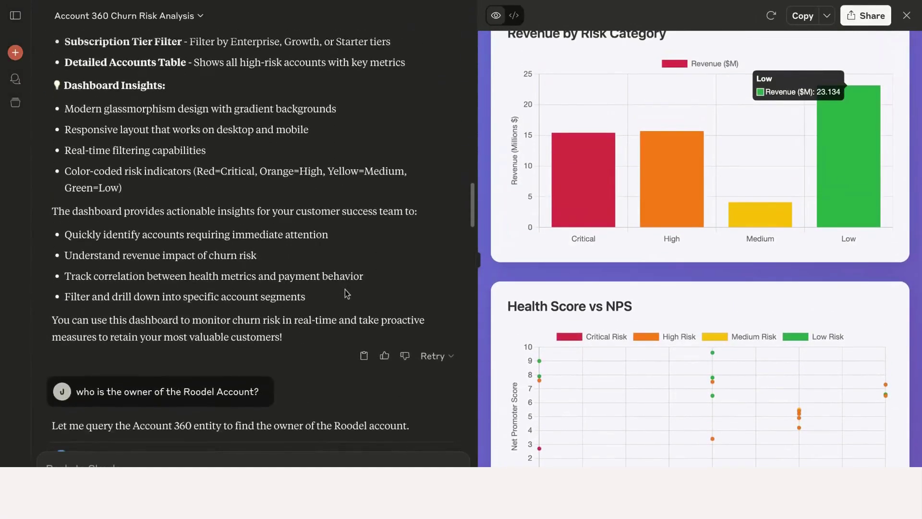
{"action": "scroll", "coordinate": [347, 293], "scroll_direction": "down", "scroll_amount": 3}
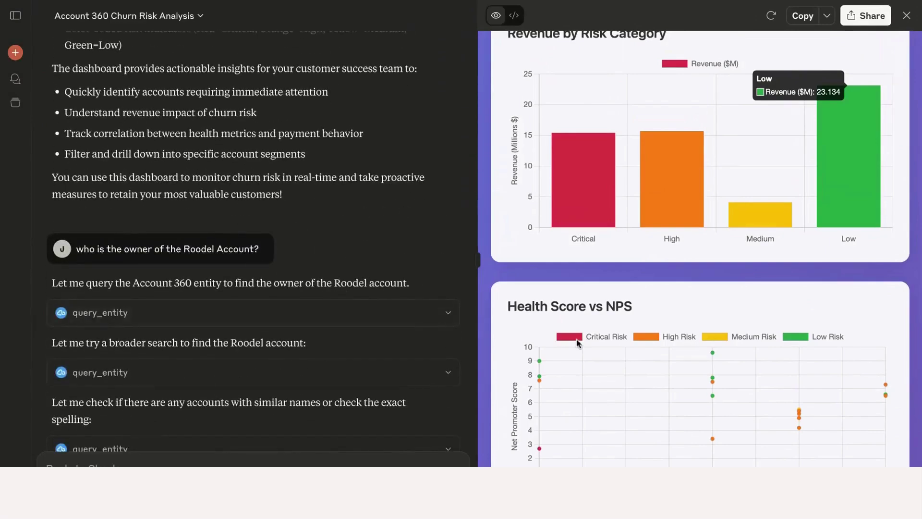
{"action": "scroll", "coordinate": [577, 342], "scroll_direction": "down", "scroll_amount": 12}
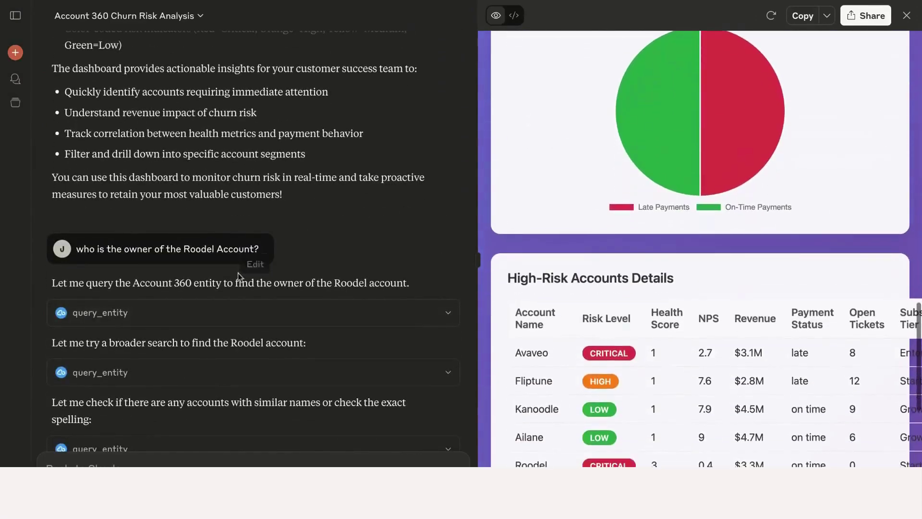
{"action": "scroll", "coordinate": [235, 267], "scroll_direction": "down", "scroll_amount": 20}
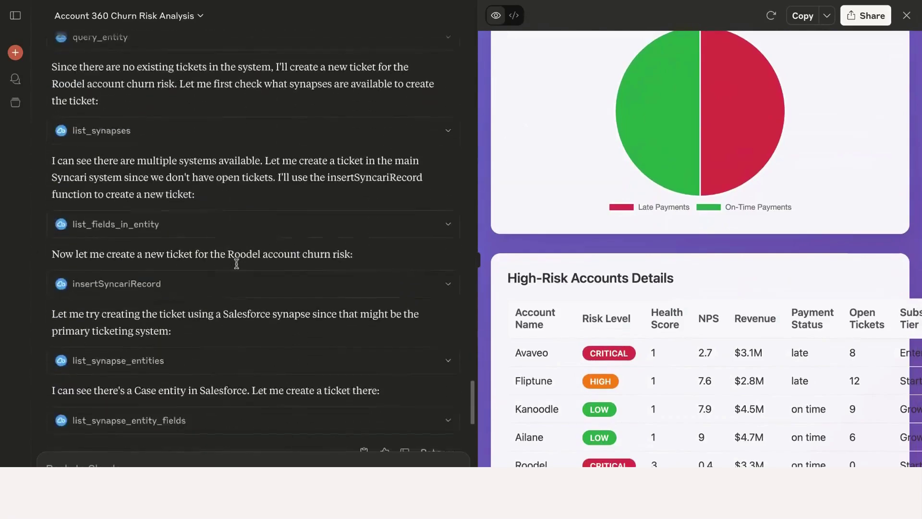
{"action": "scroll", "coordinate": [236, 263], "scroll_direction": "down", "scroll_amount": 15}
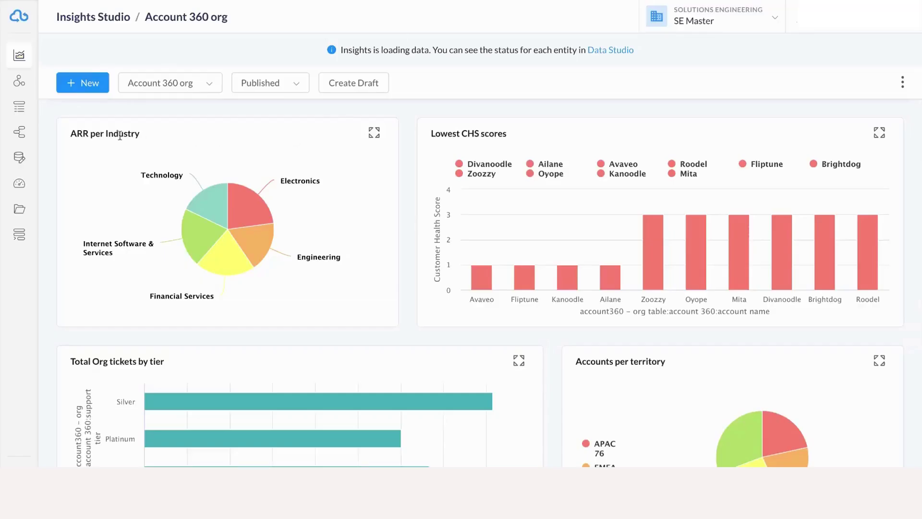
Step: Switch to the Synapse Studio connections graph with its 55-synapse library
{"action": "left_click", "coordinate": [19, 81]}
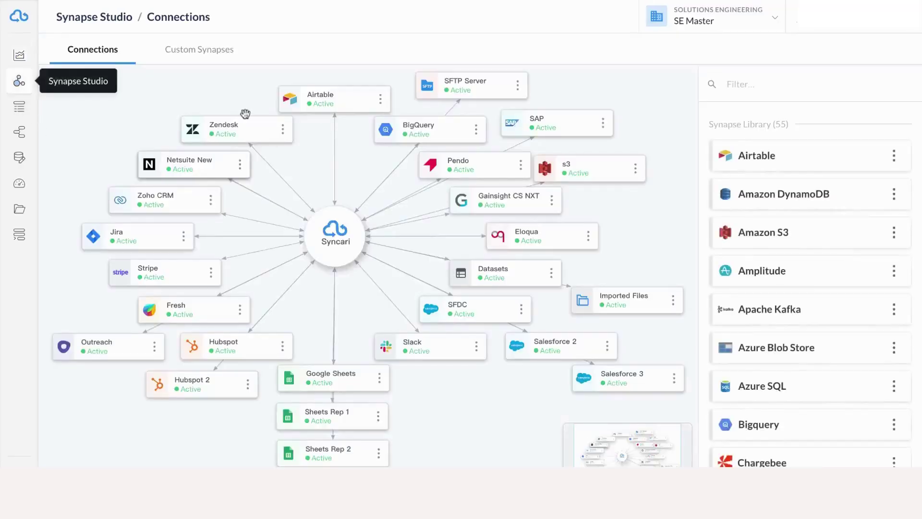